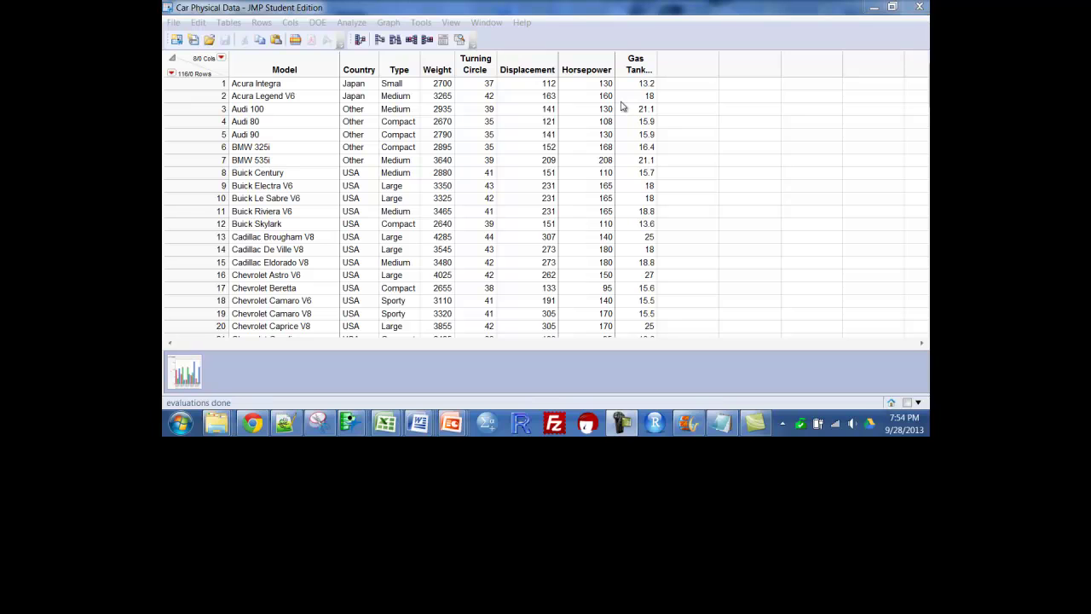
Build a Graph > Chart bar chart of car counts with Country then Type as categories, then close it.
click(387, 23)
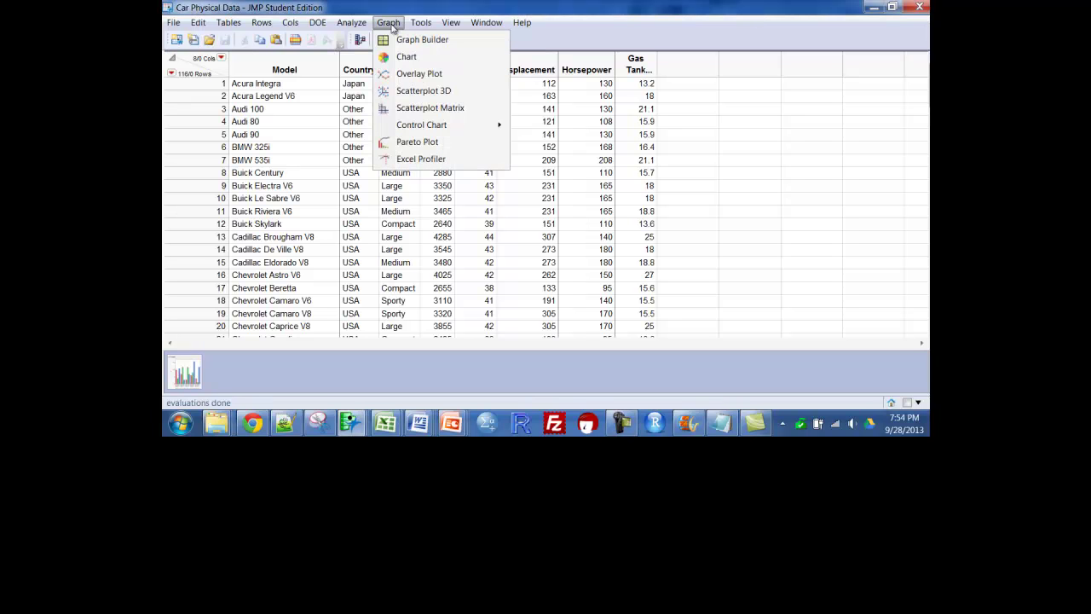
click(402, 57)
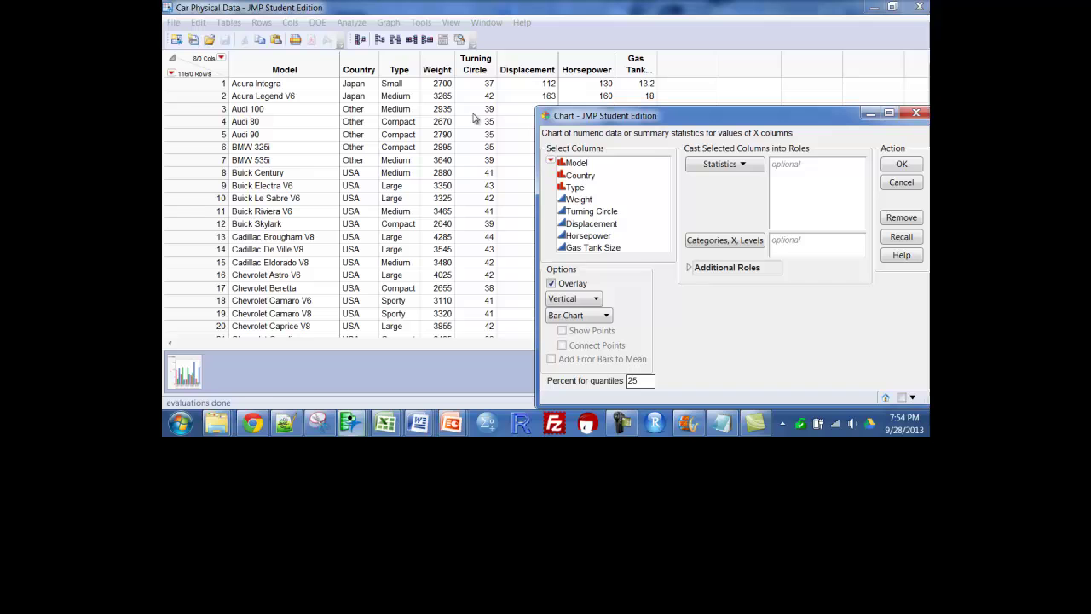
click(580, 177)
click(723, 241)
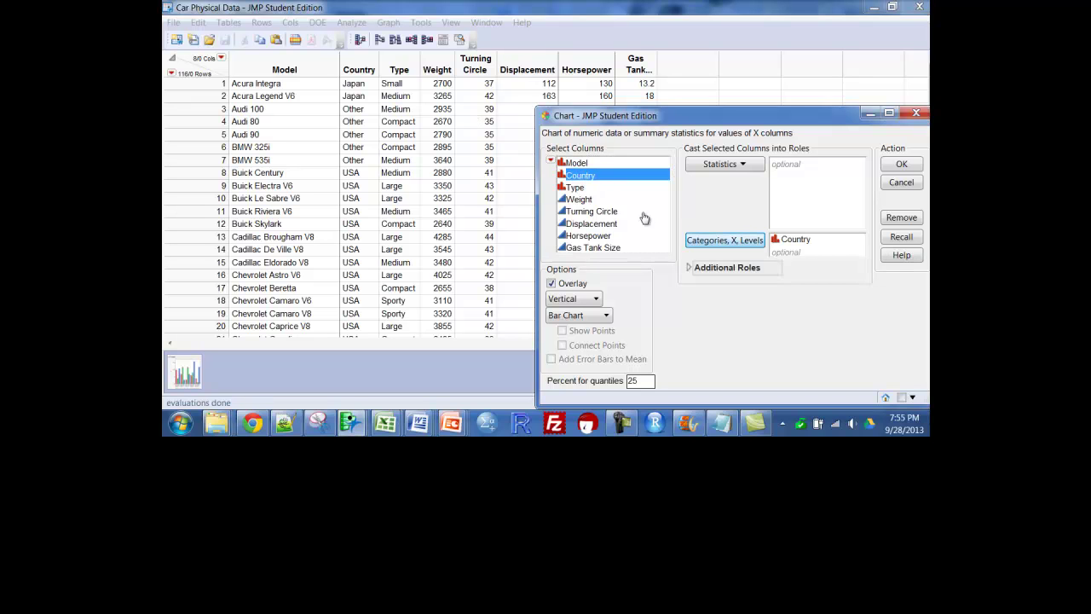
click(577, 187)
click(716, 240)
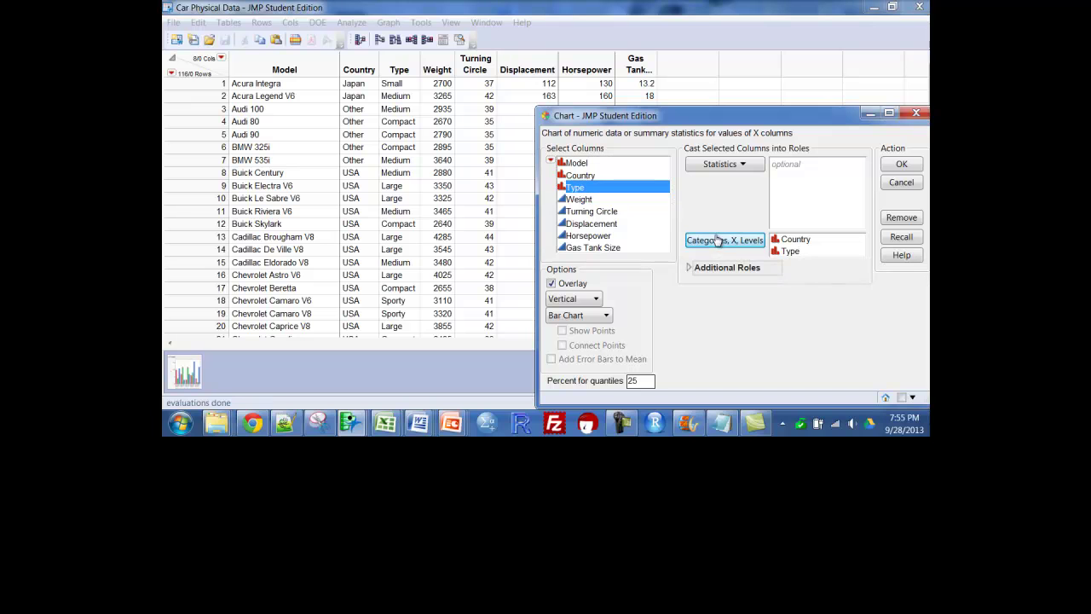
click(911, 168)
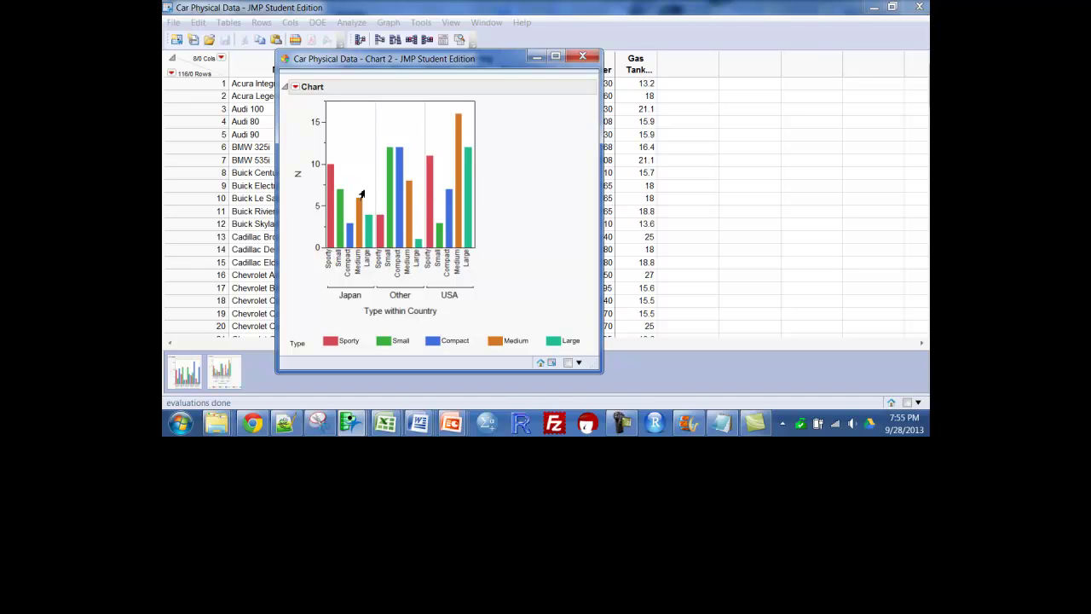
click(583, 57)
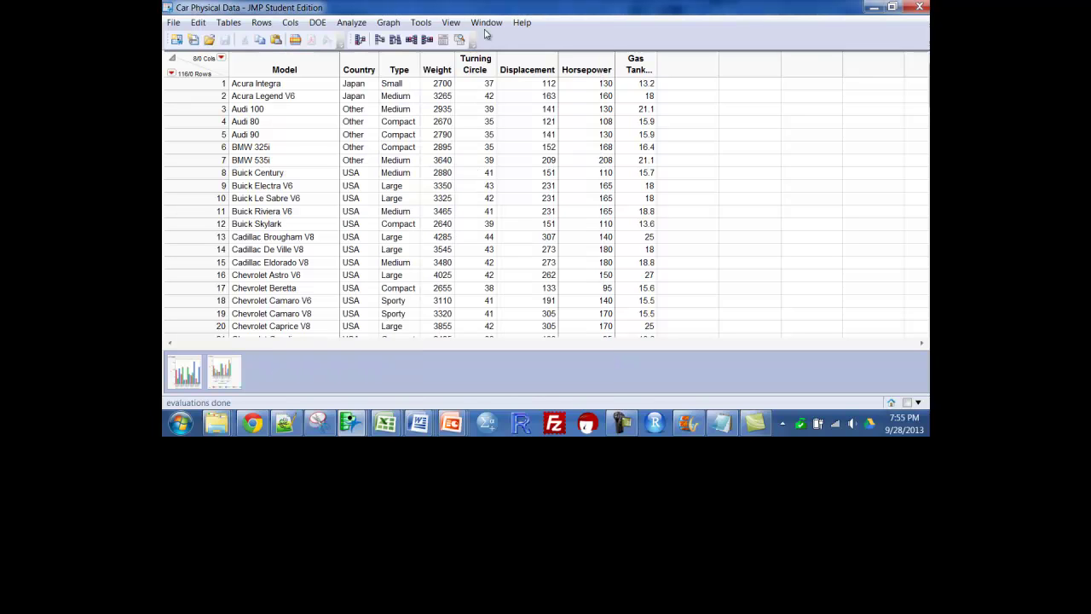
Chart car counts with Type then Country as categories, then minimize the Chart 3 window.
click(388, 23)
click(404, 56)
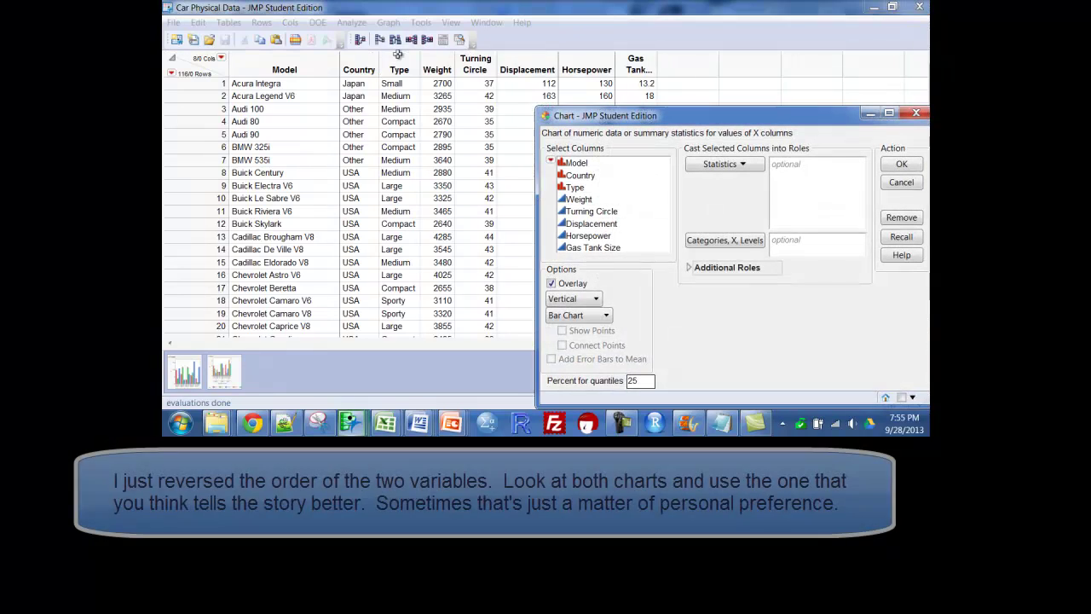
click(573, 190)
click(716, 241)
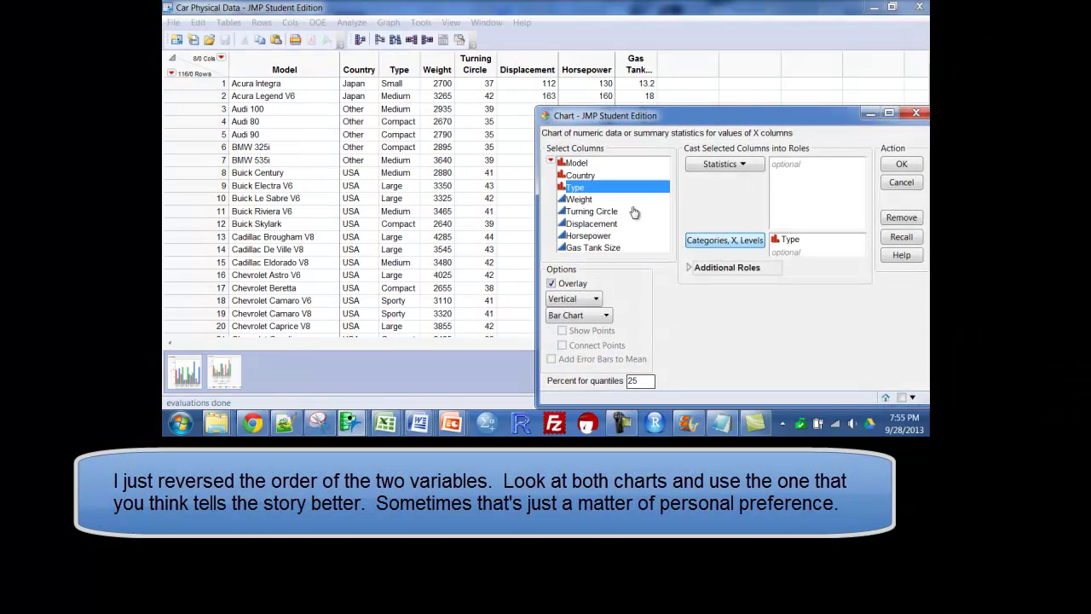
click(583, 176)
click(697, 242)
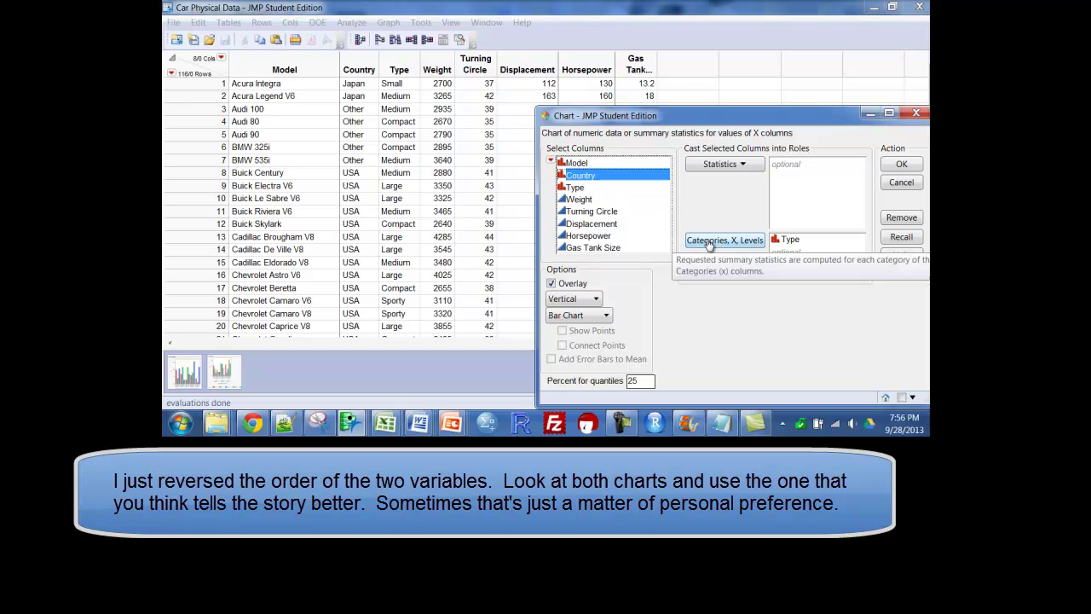
click(902, 167)
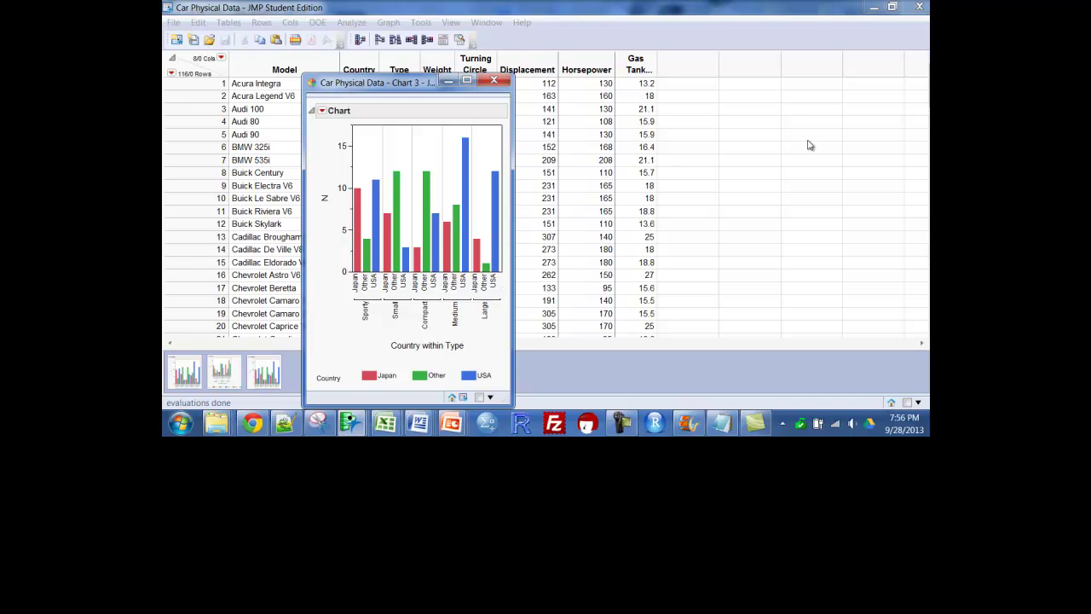
click(447, 83)
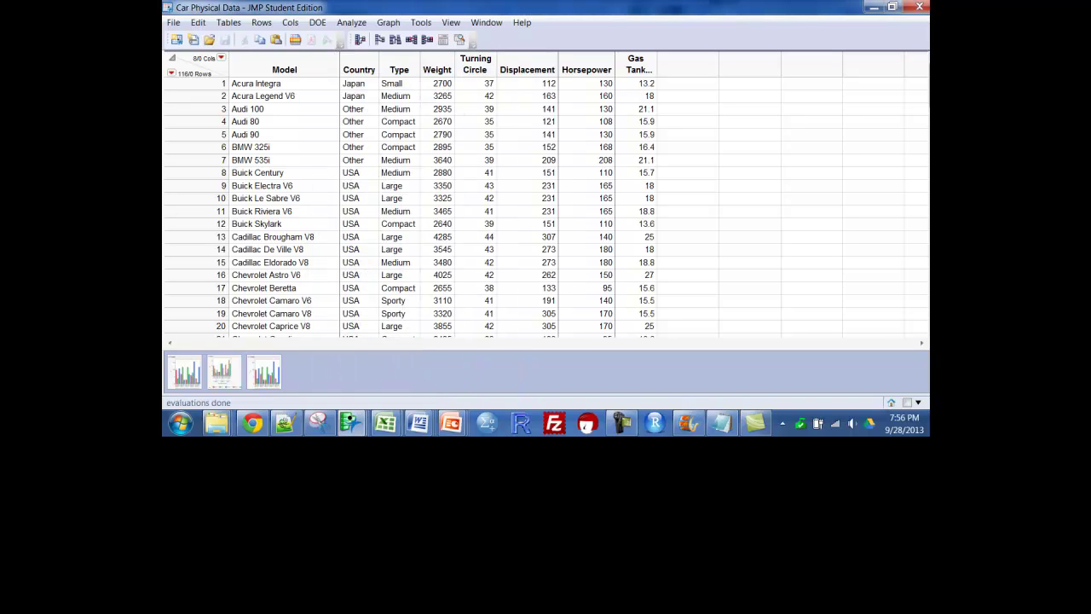
Chart % of Total for Type within Country as bars, then close the chart window.
click(350, 420)
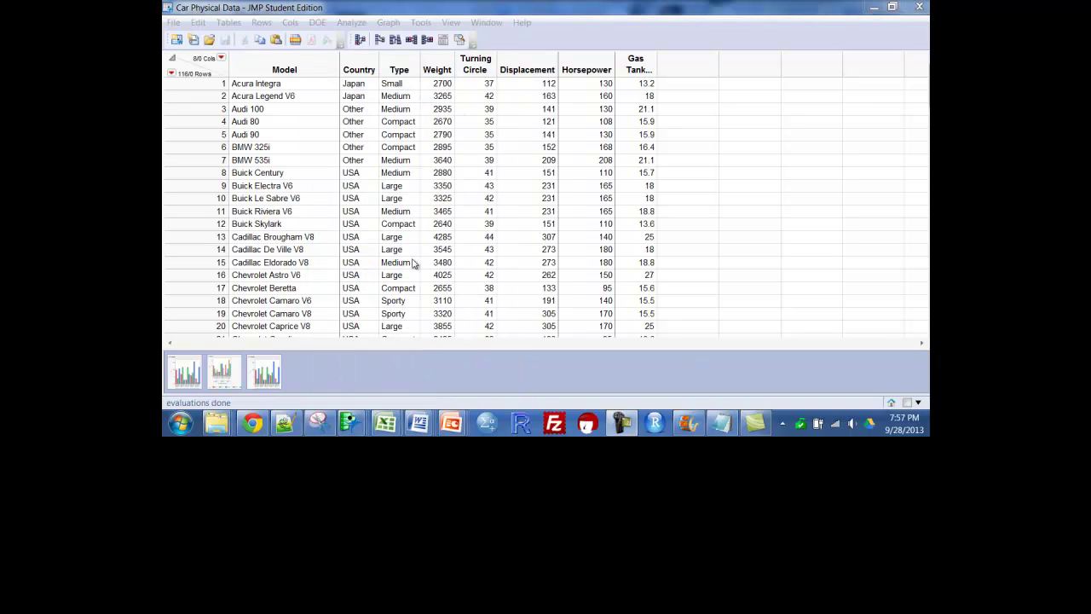
click(386, 23)
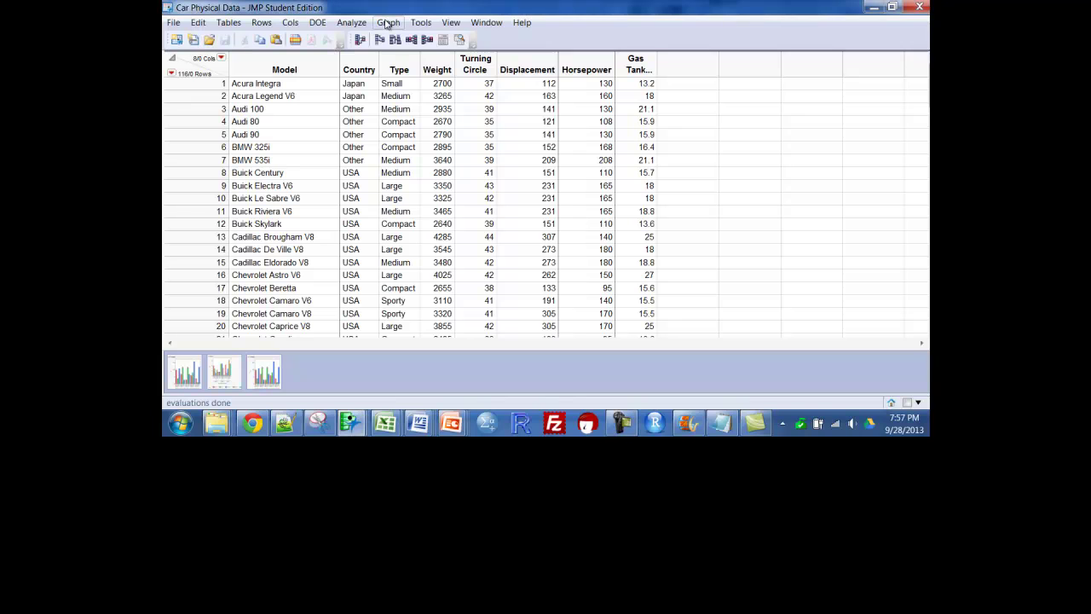
click(387, 23)
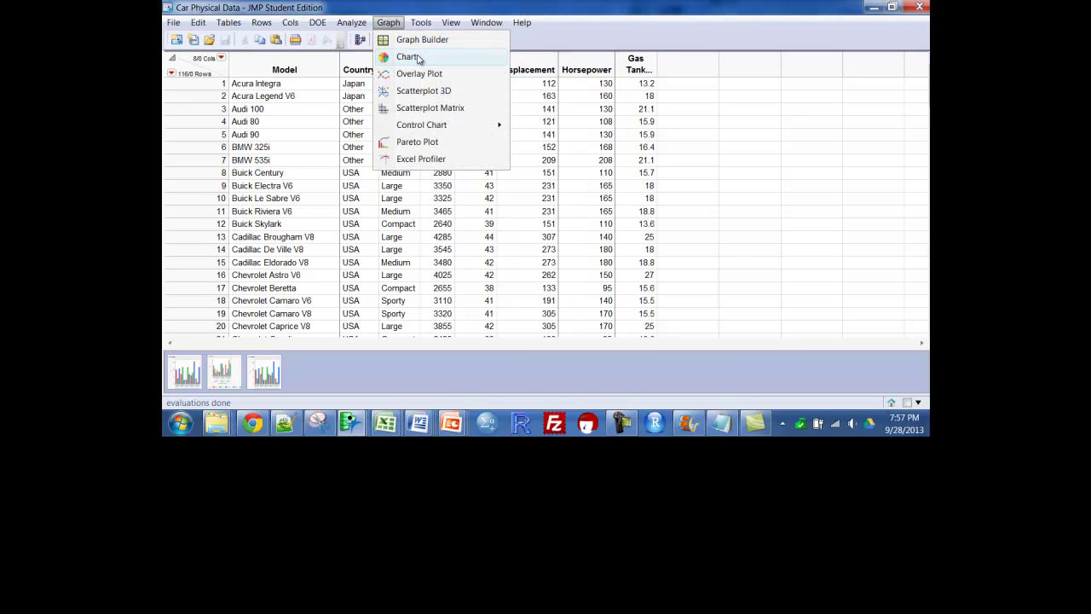
click(407, 58)
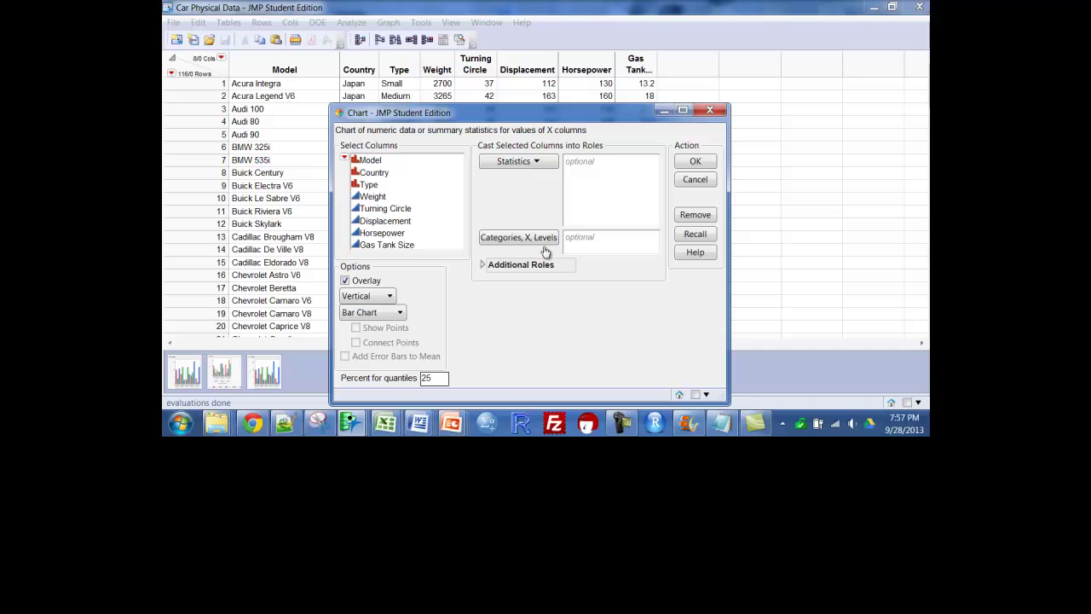
click(368, 173)
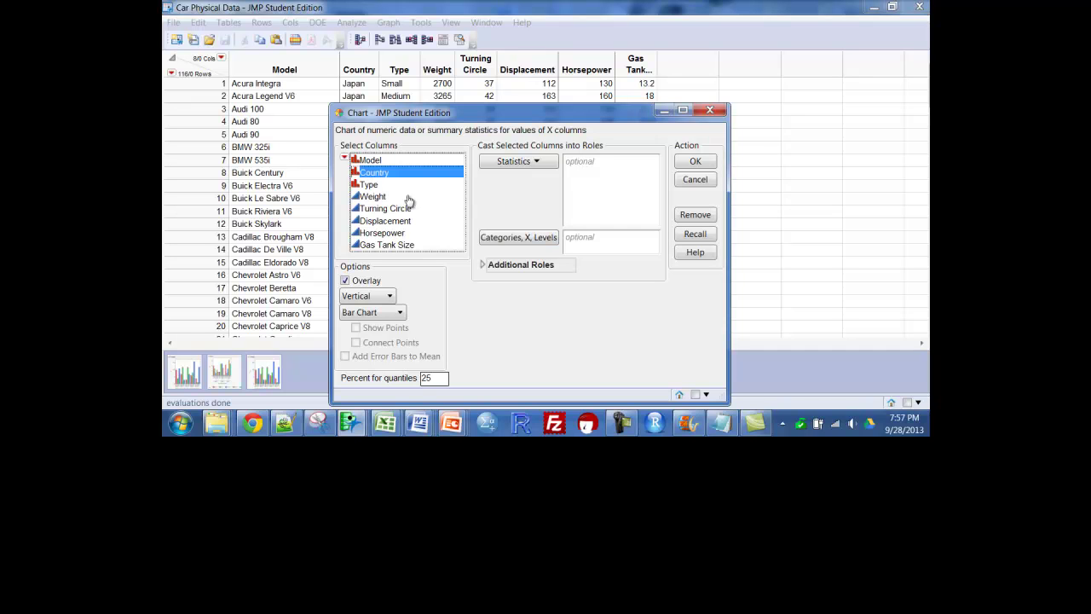
click(497, 241)
click(366, 184)
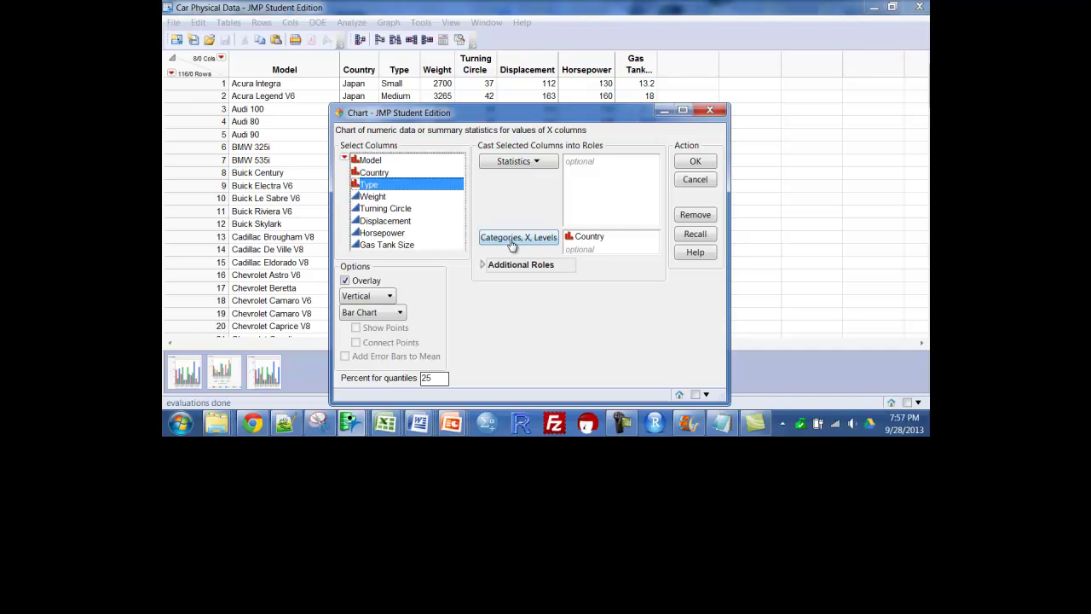
click(511, 244)
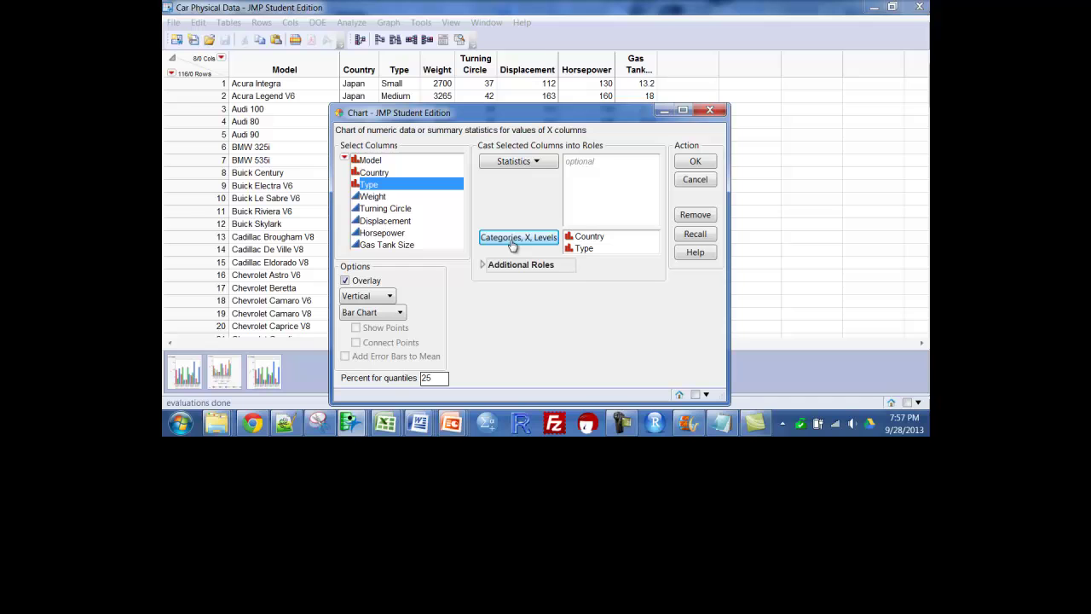
click(537, 162)
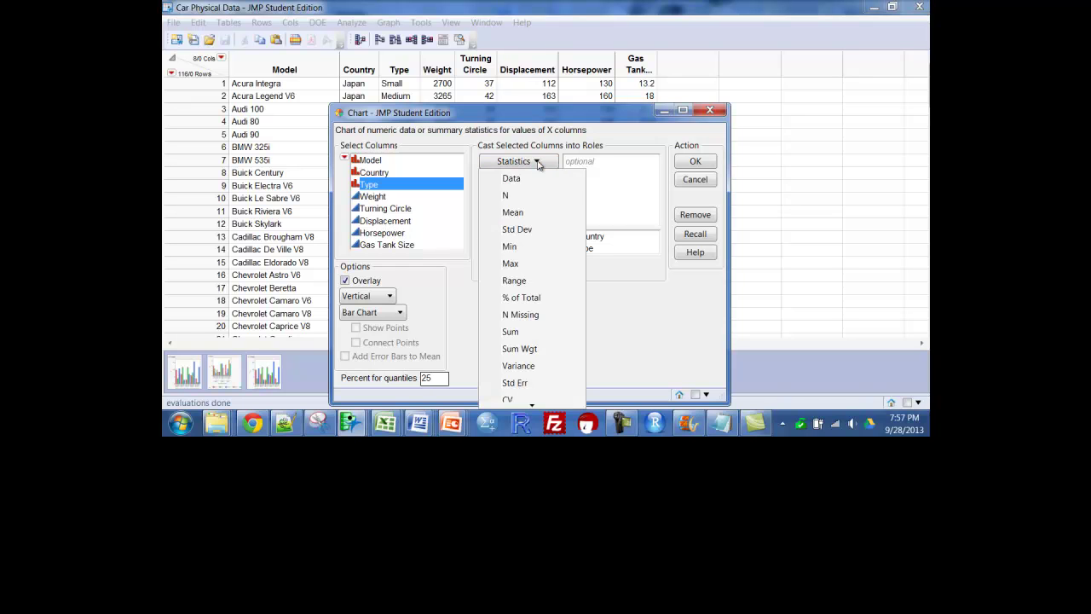
click(521, 298)
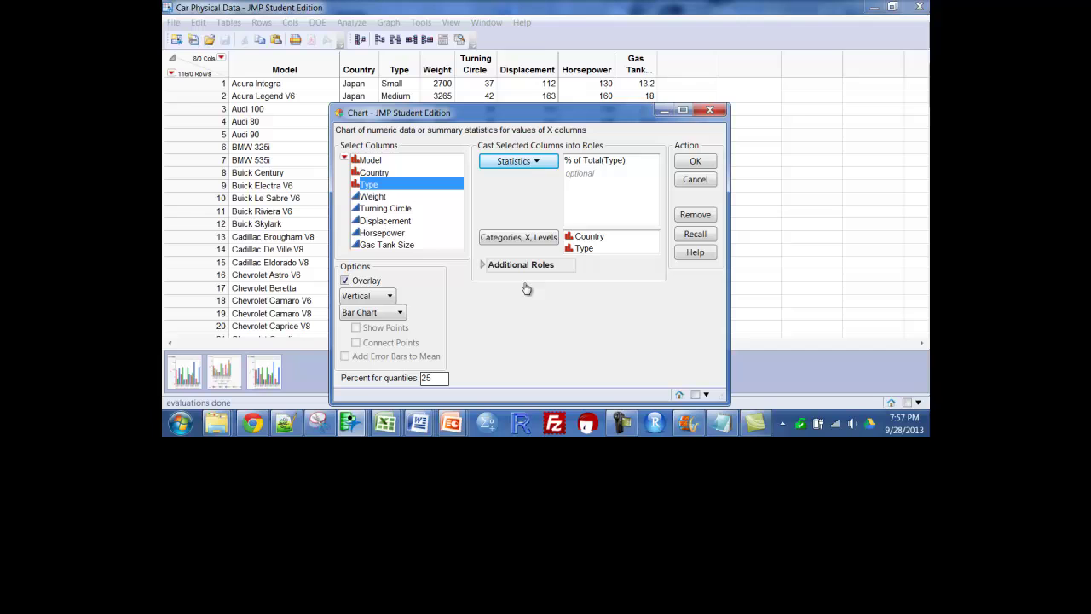
click(698, 162)
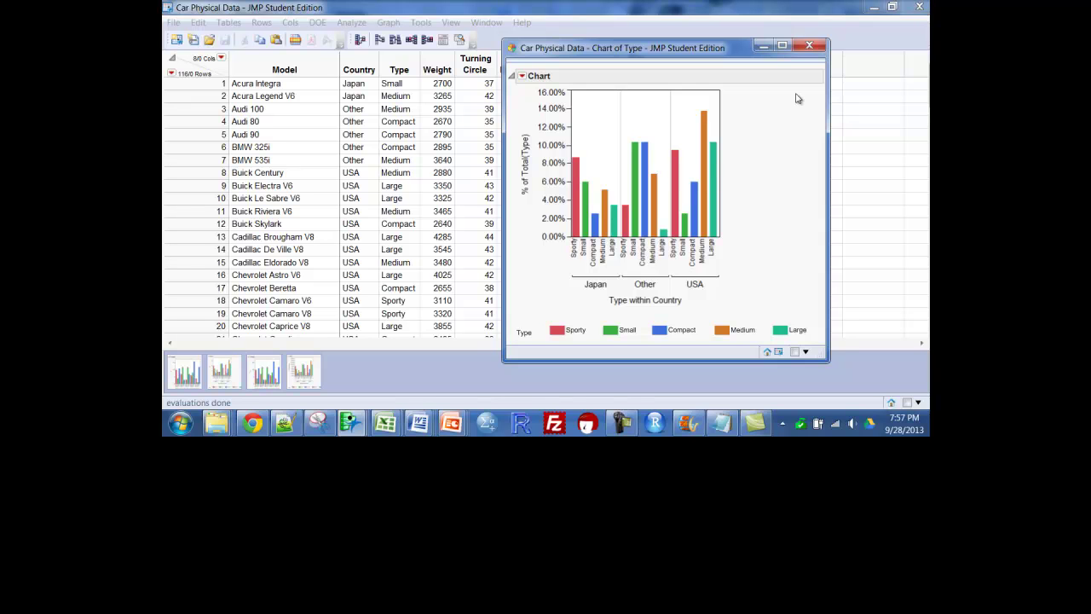
click(812, 46)
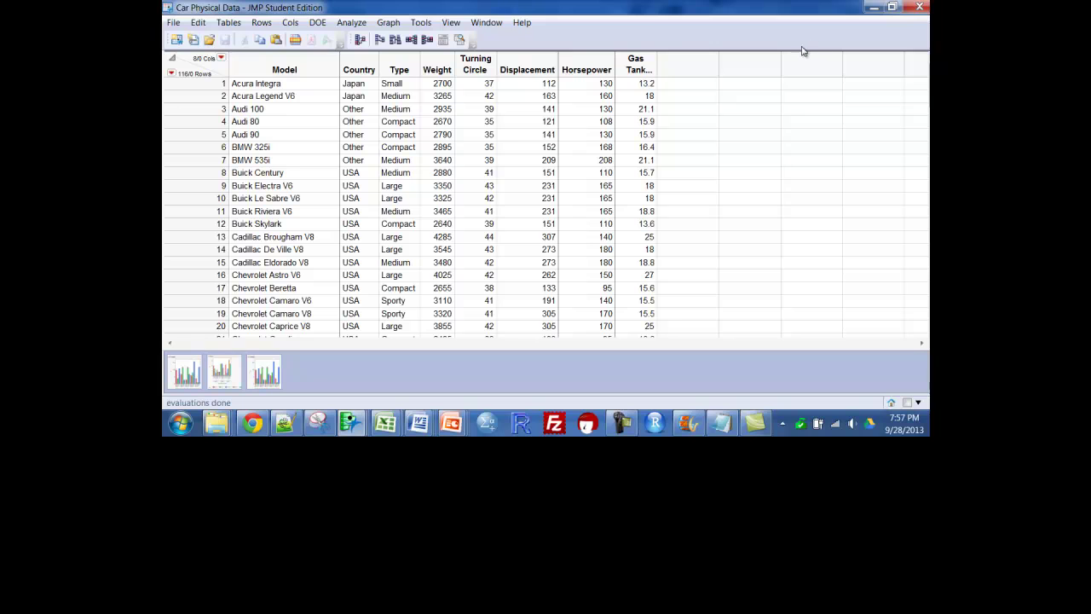
In Analyze > Fit Y by X, assign Type as Y, Response and Country as X, Factor.
click(361, 28)
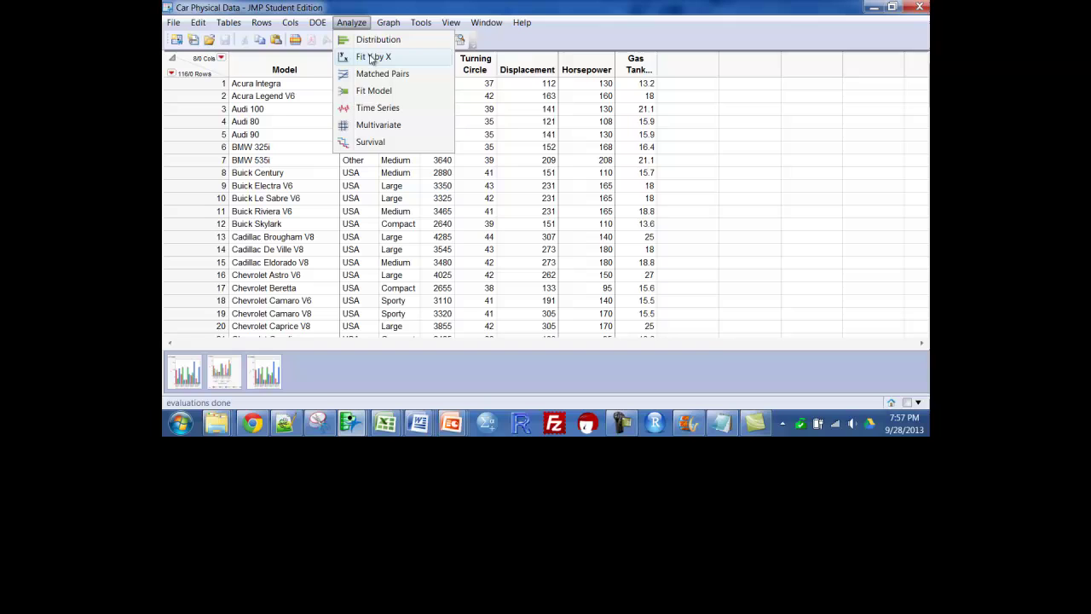
click(374, 56)
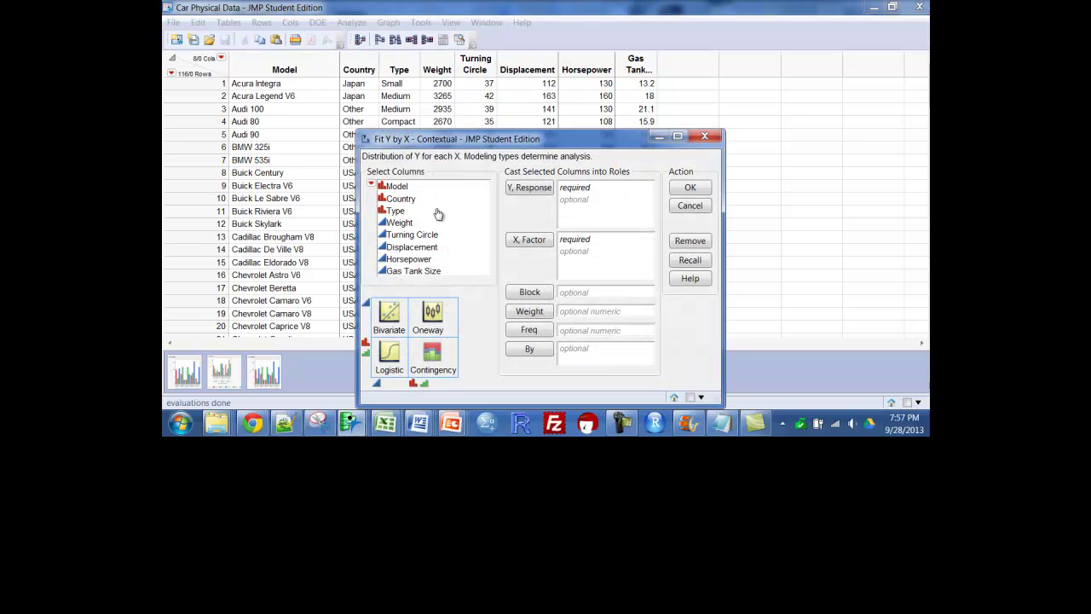
click(395, 212)
click(529, 187)
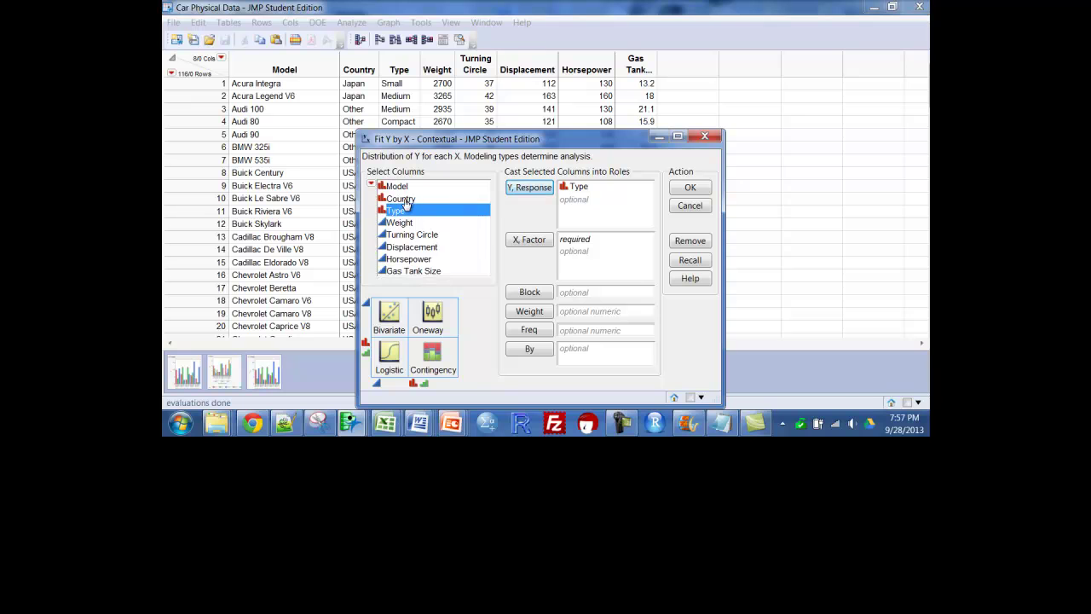
click(407, 198)
click(529, 239)
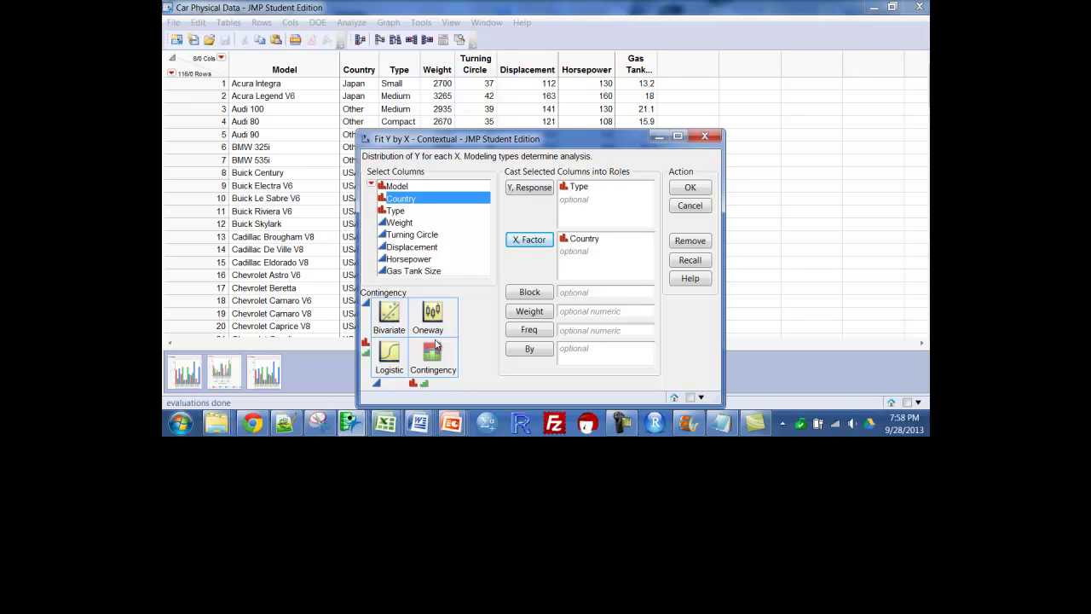
Run the Type by Country contingency analysis, maximize the report, and review the mosaic plot and tests.
click(706, 189)
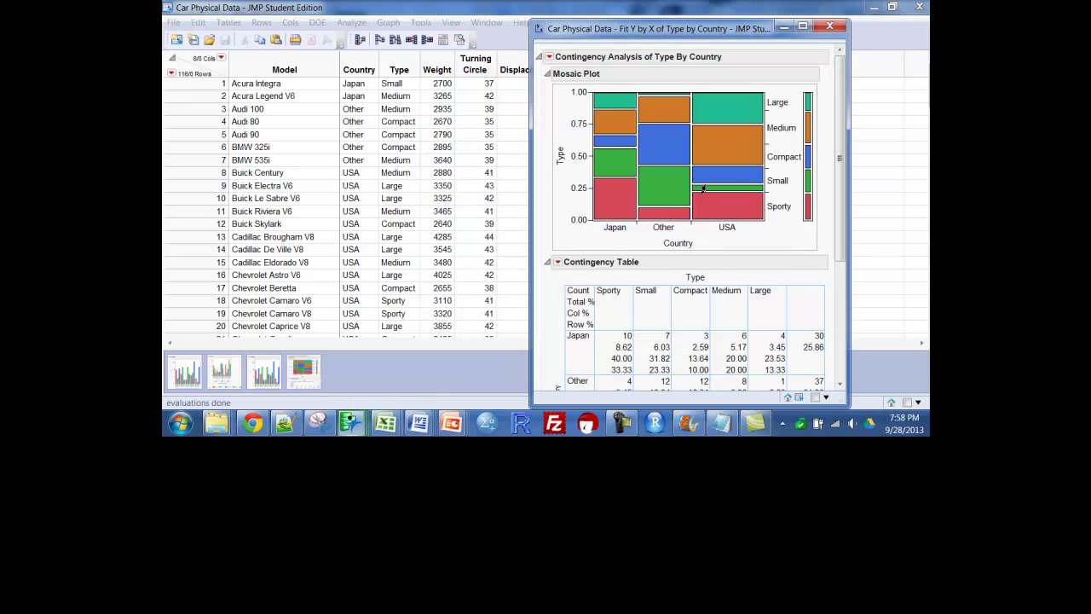
click(802, 27)
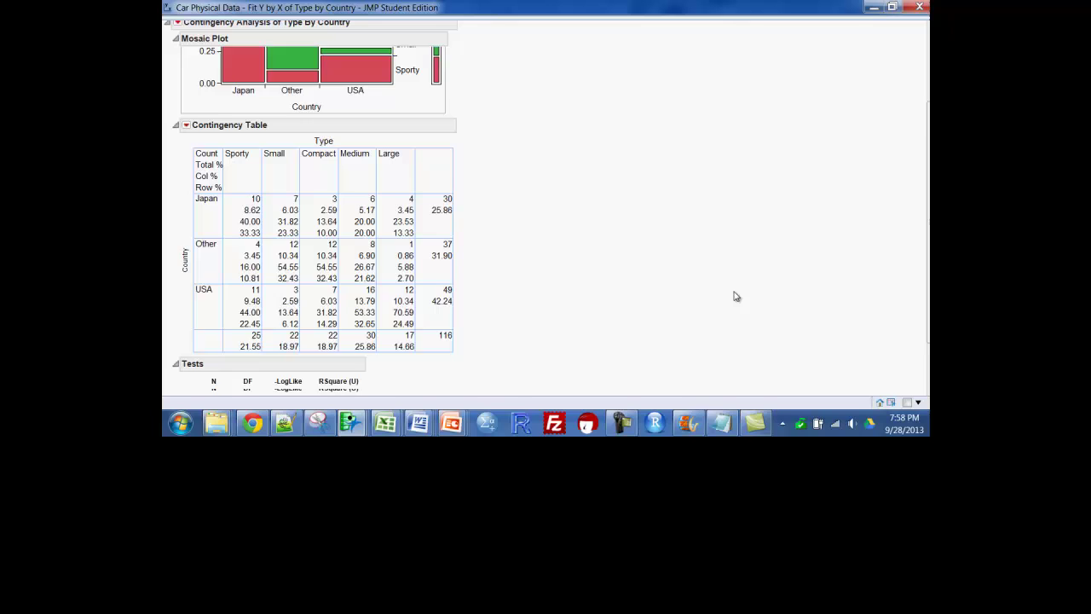
scroll(736, 296, down, 2)
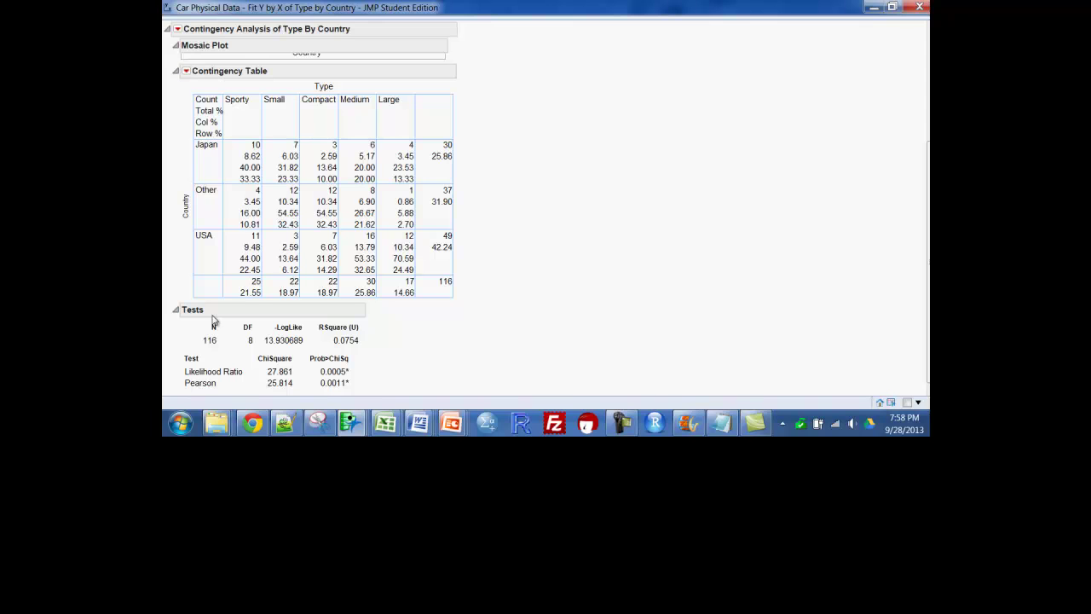
scroll(544, 240, up, 3)
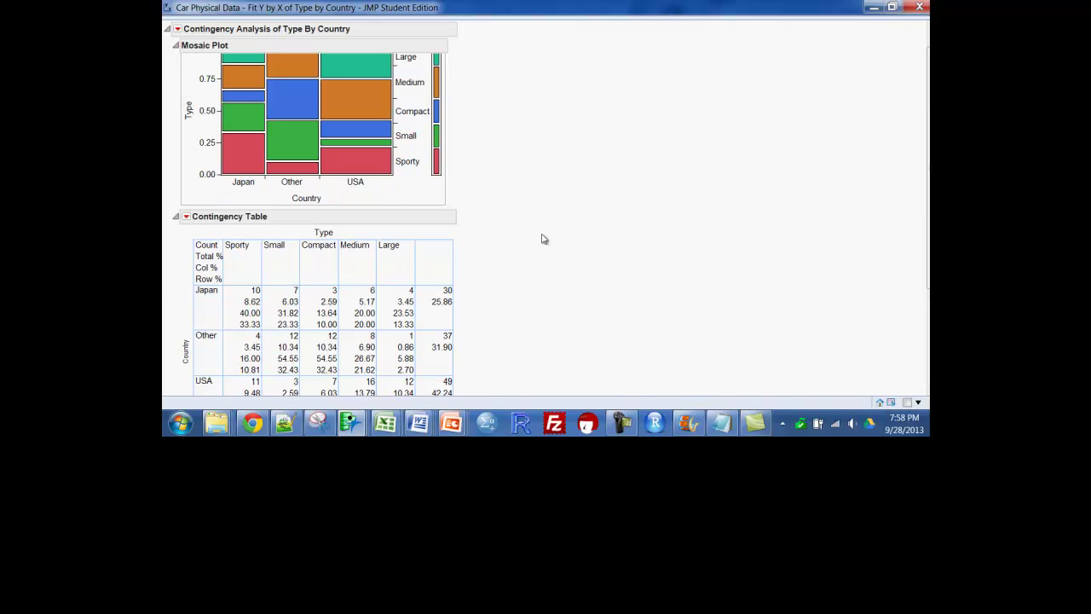
scroll(587, 297, up, 1)
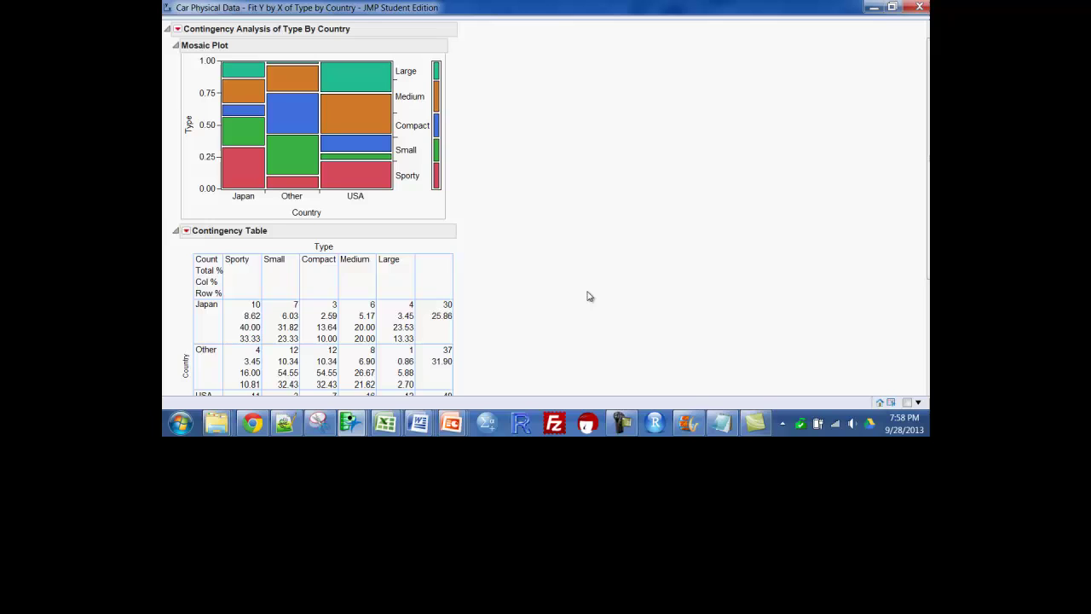
scroll(586, 296, up, 1)
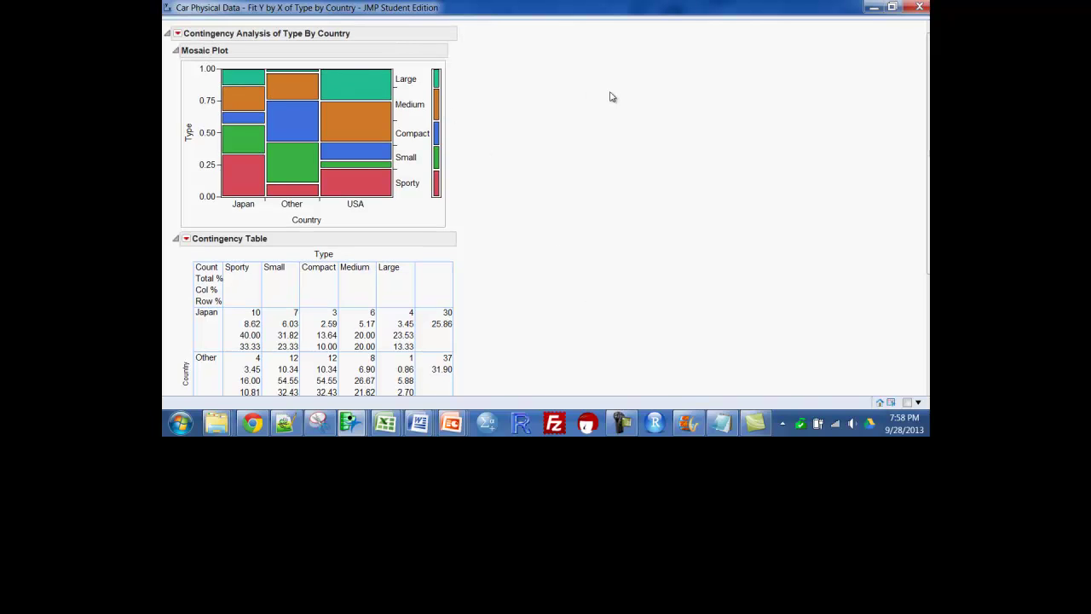